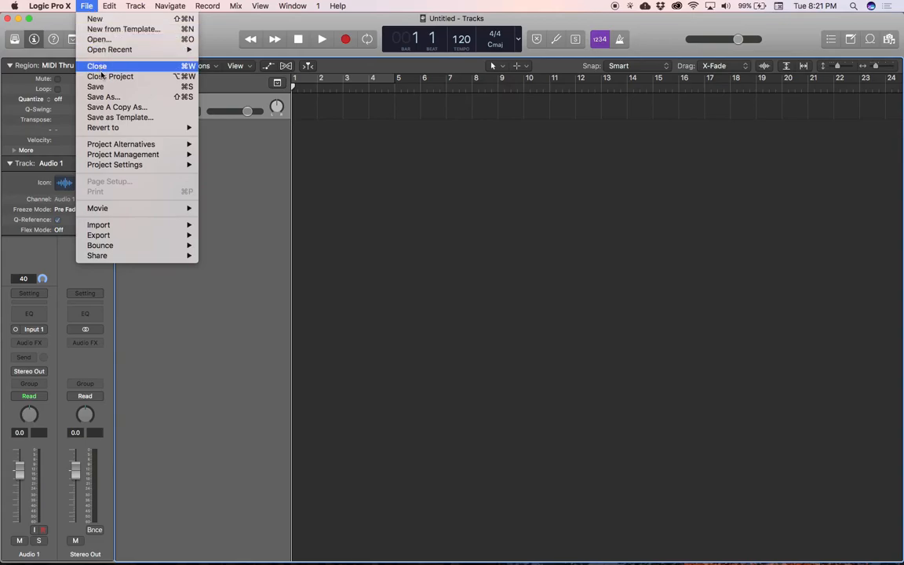
Save the project to the Desktop under the name Project 1.
click(105, 87)
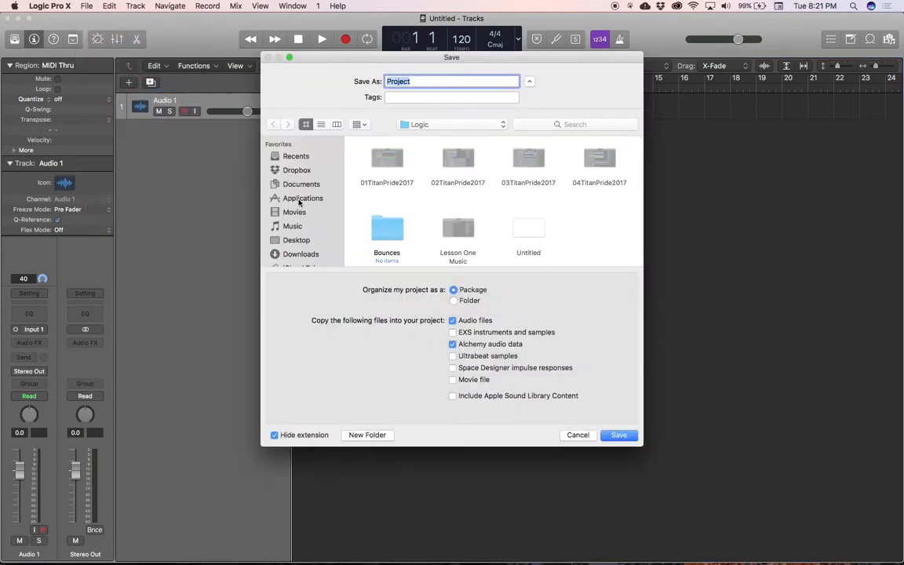
click(299, 239)
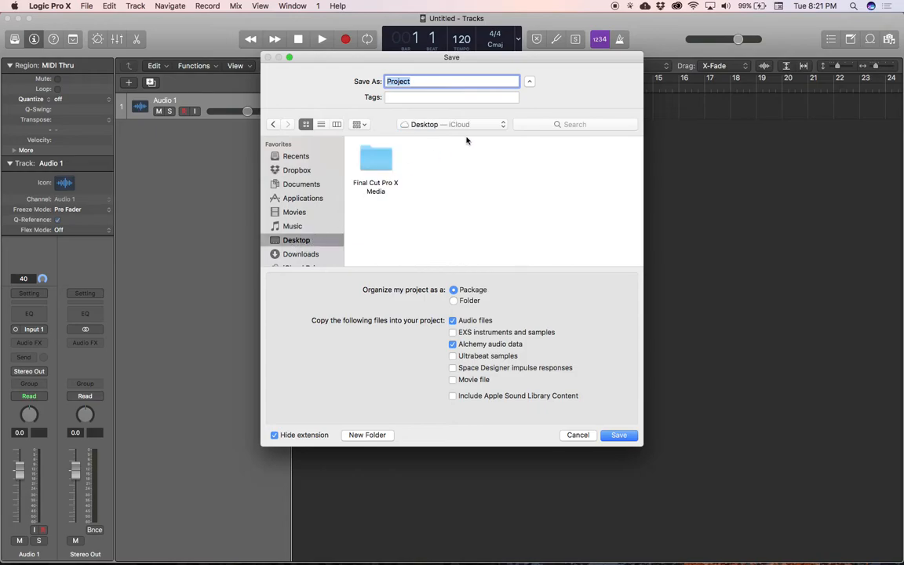
click(529, 83)
click(528, 82)
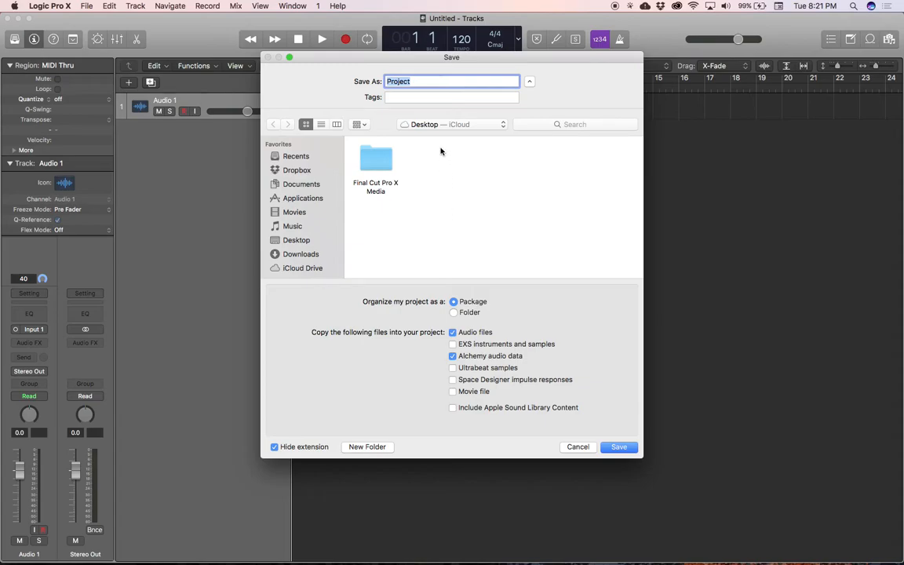
key(Right)
key(Return)
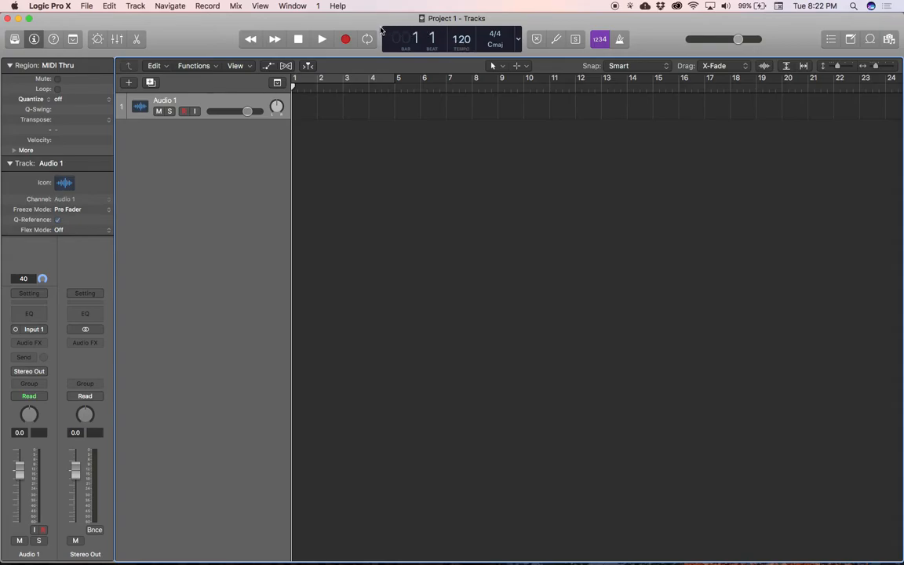
Try the metronome, count-in, solo and tuner functions, returning each to its original state.
click(620, 41)
click(620, 41)
click(601, 42)
click(601, 42)
click(578, 42)
click(578, 42)
click(554, 41)
click(553, 41)
Try cycle mode over bars 1 to 4 and Replace mode, switching both off again.
click(368, 40)
right_click(543, 40)
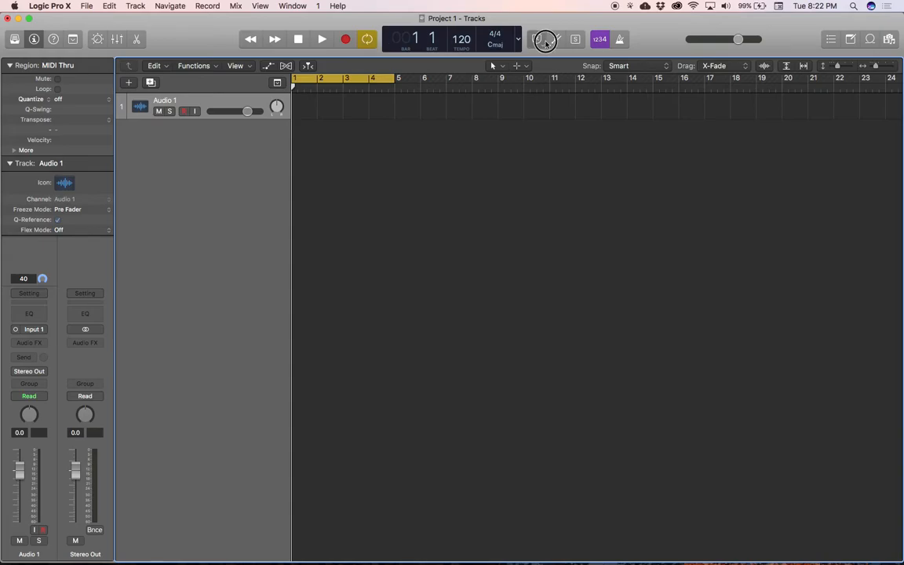
click(544, 43)
right_click(539, 44)
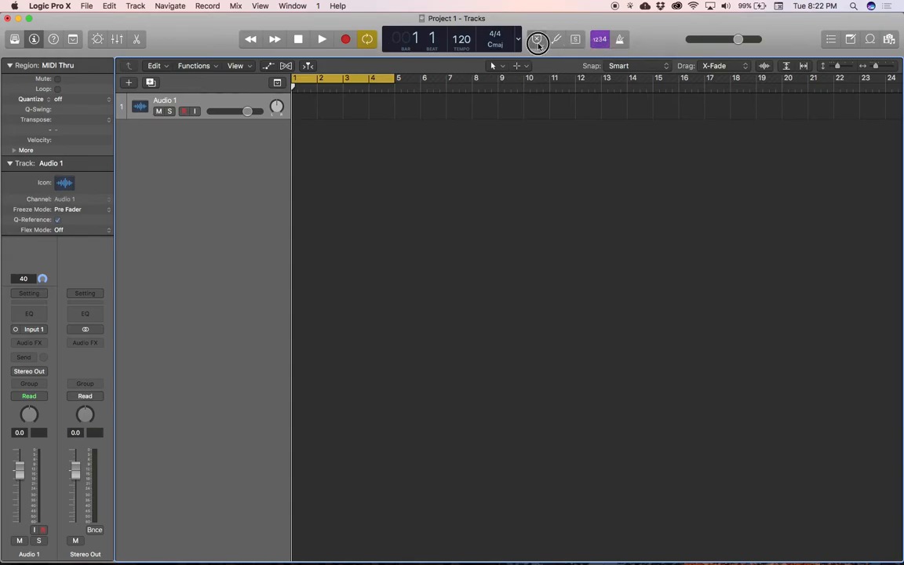
click(540, 45)
click(367, 41)
click(366, 40)
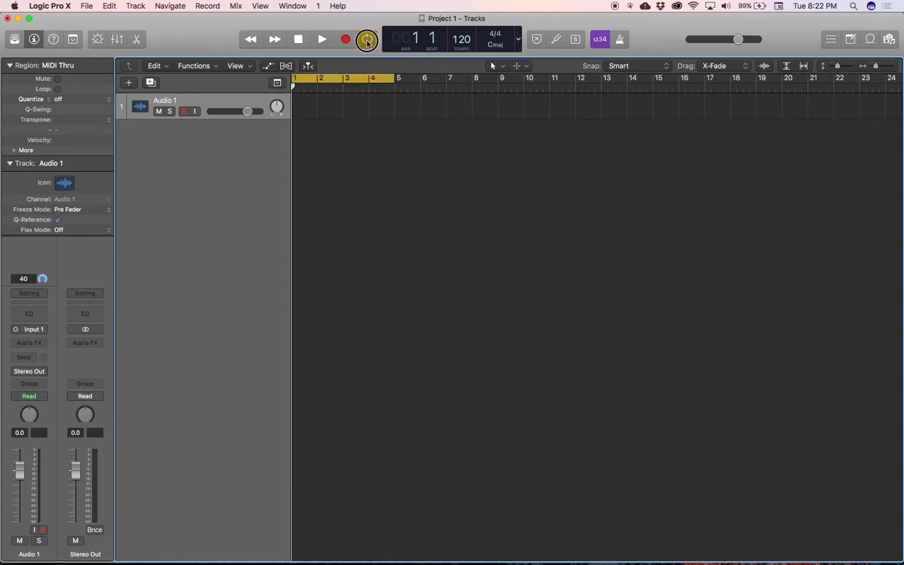
click(368, 41)
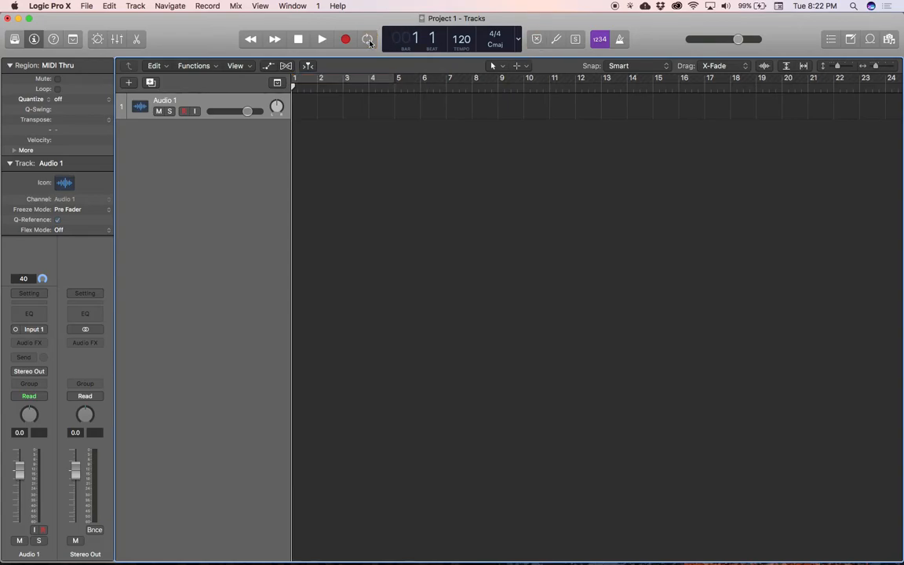
right_click(539, 46)
click(538, 41)
click(538, 40)
Start and stop playback, and move the playhead forward and back to bar 1.
click(321, 39)
click(297, 40)
click(275, 39)
click(250, 40)
Switch the LCD display to Time and back to Beats & Project.
click(517, 39)
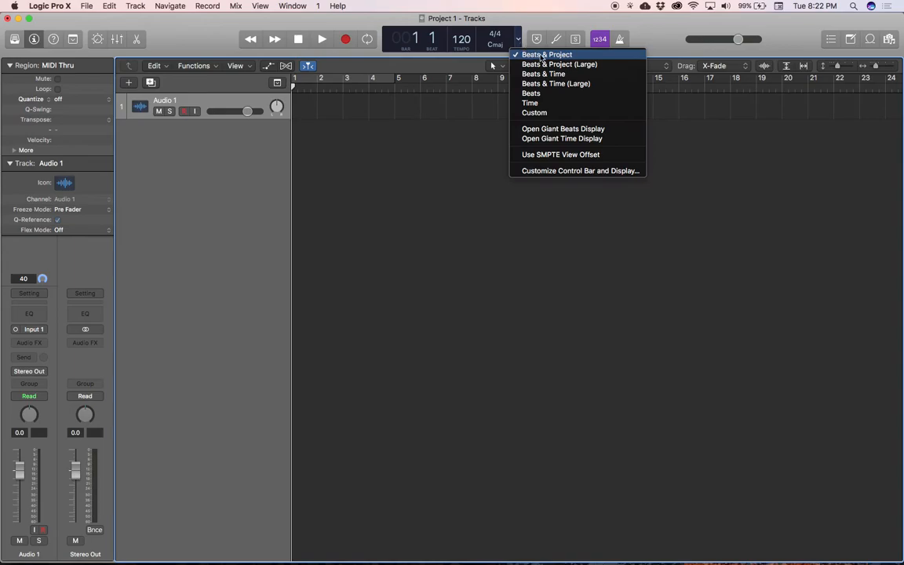
click(549, 103)
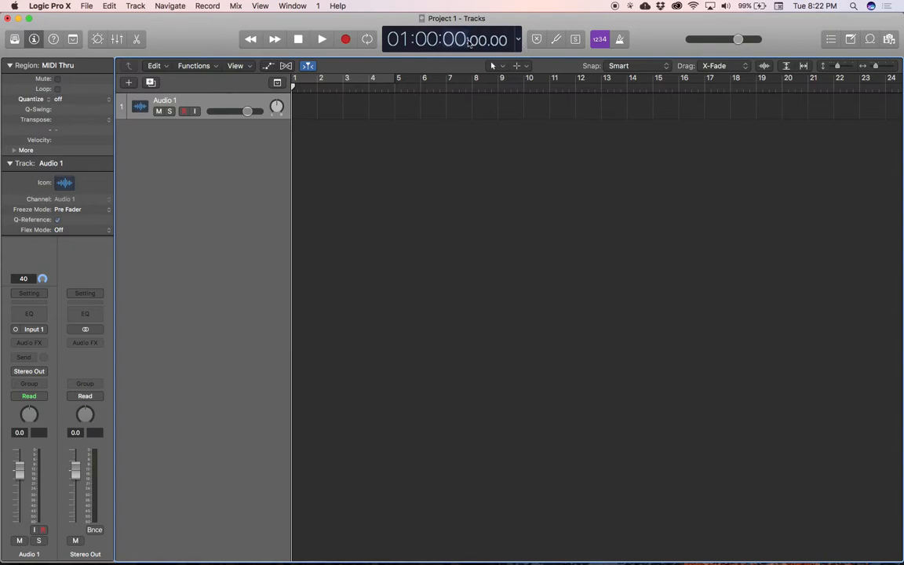
click(514, 40)
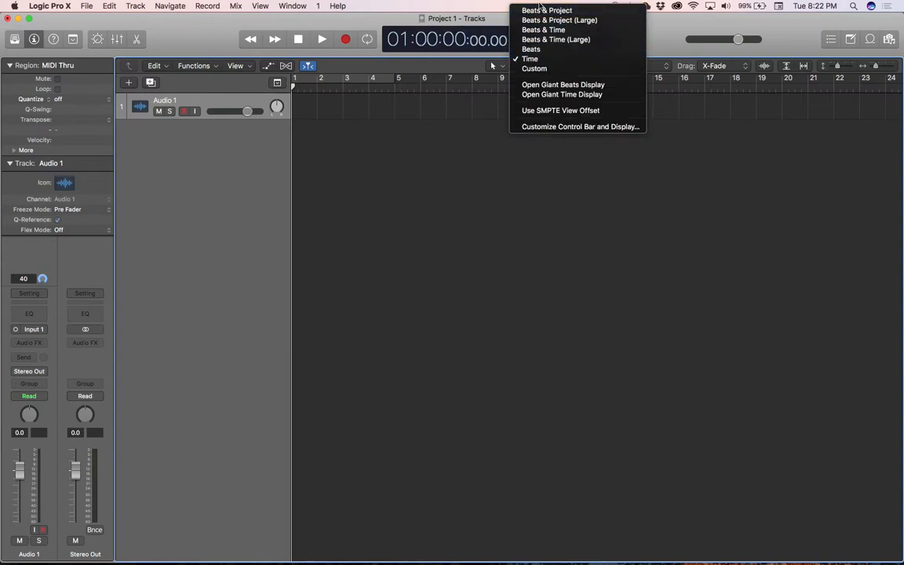
click(541, 10)
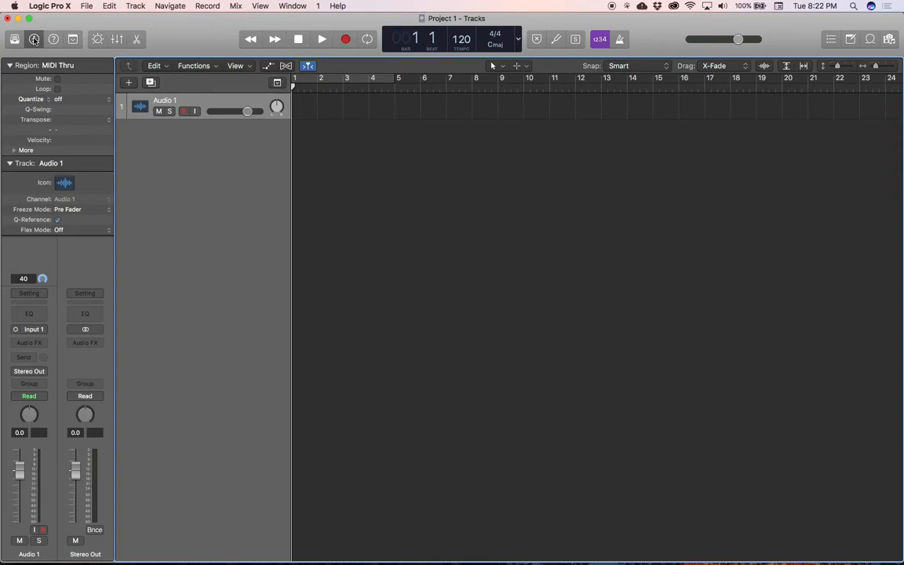
click(460, 172)
Hide and show the Inspector twice, leaving it open.
click(33, 40)
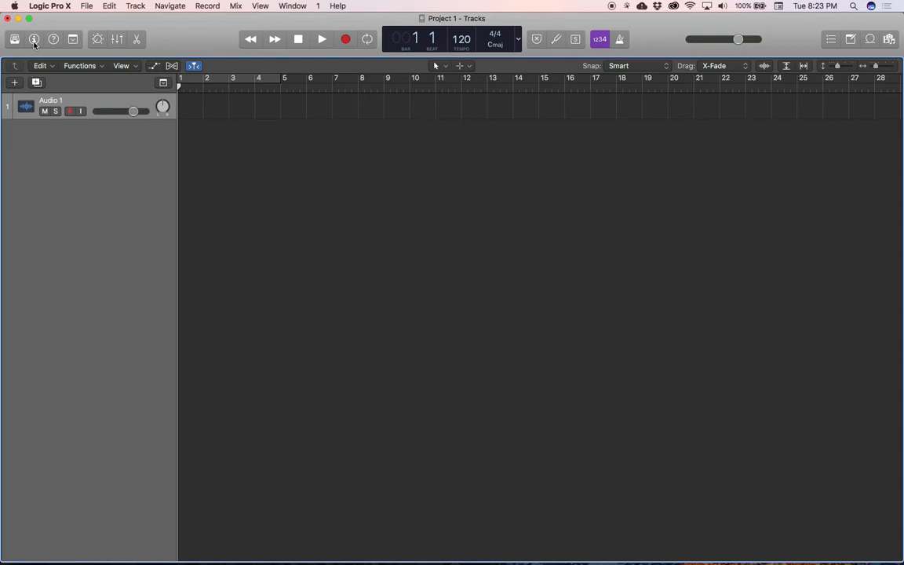
key(i)
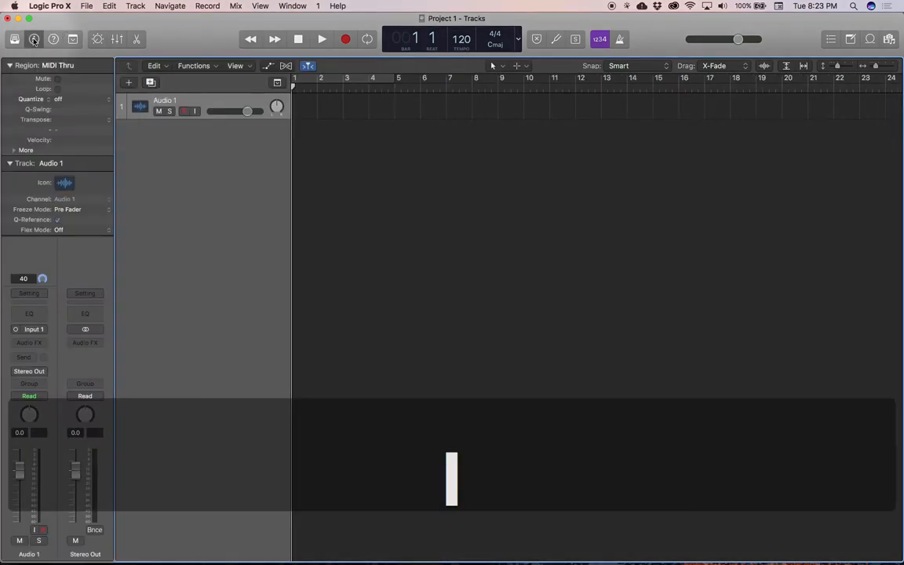
key(i)
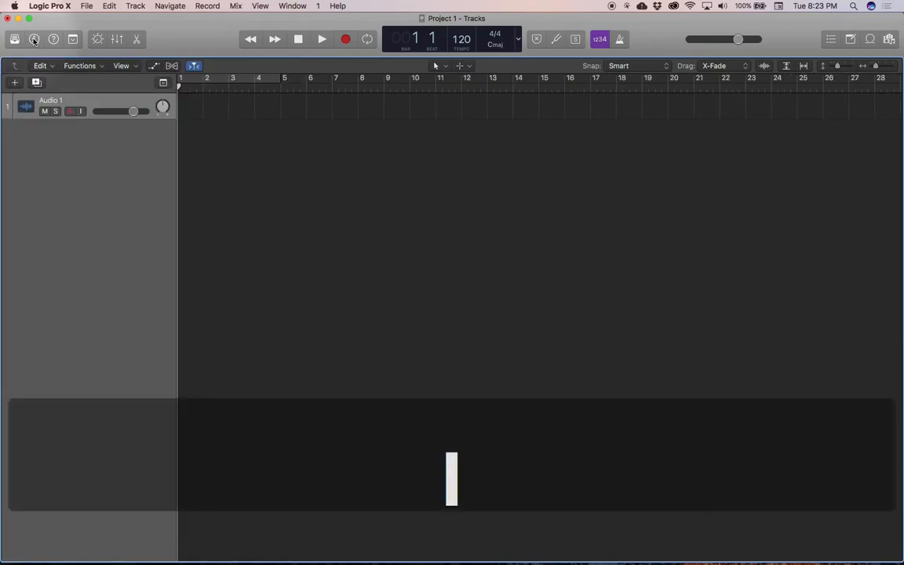
key(i)
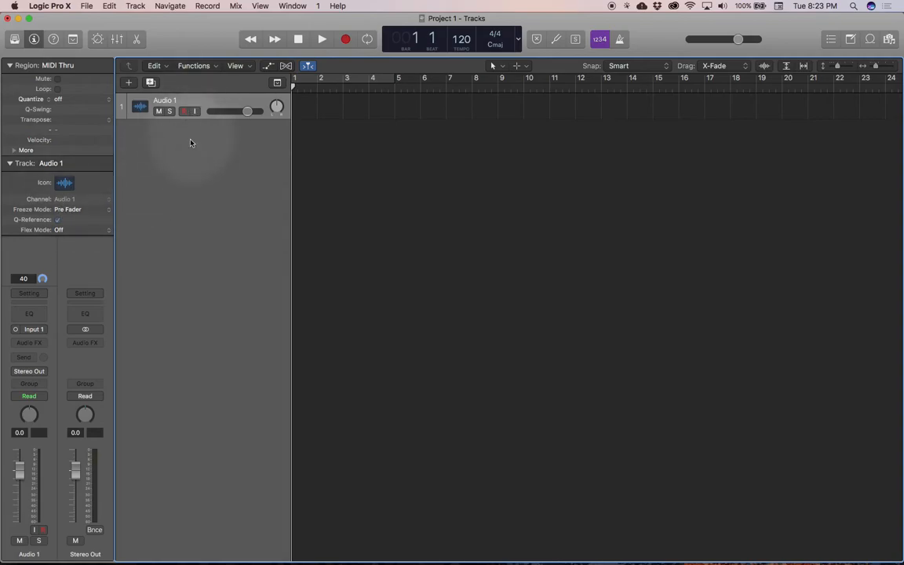
Turn on Quick Help, read the toolbar control's description, and show the toolbar.
click(53, 38)
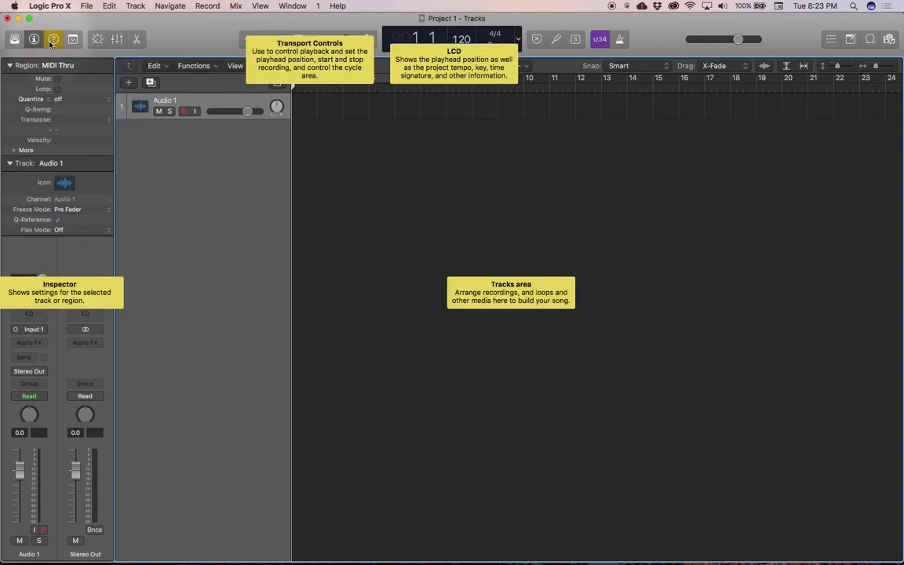
mouse_move(77, 44)
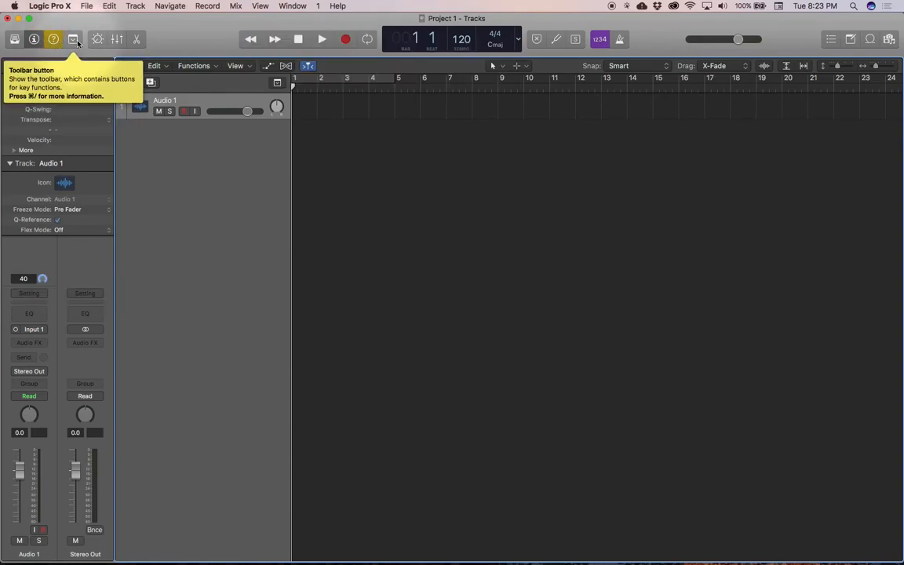
click(75, 41)
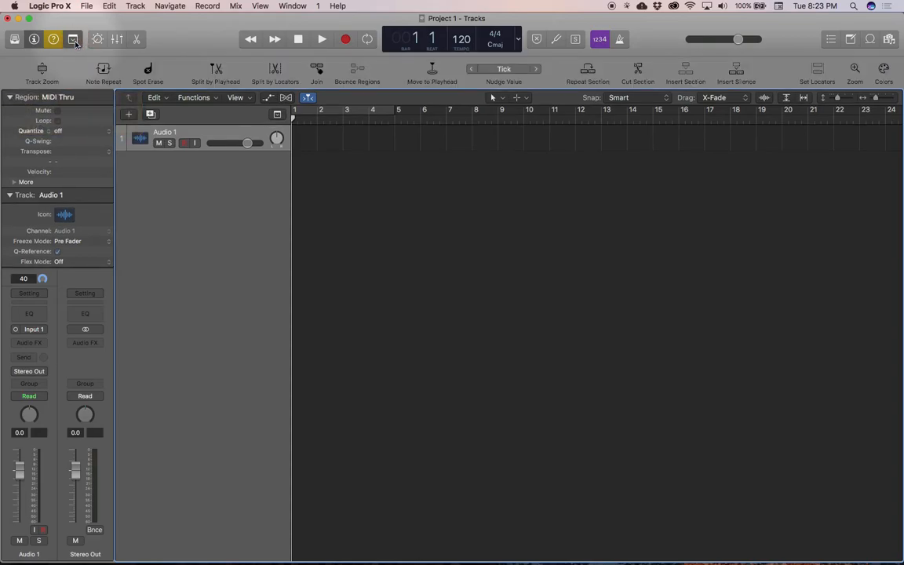
Try Track Zoom on the Audio 1 track, and turn off both Quick Help and the toolbar.
click(43, 72)
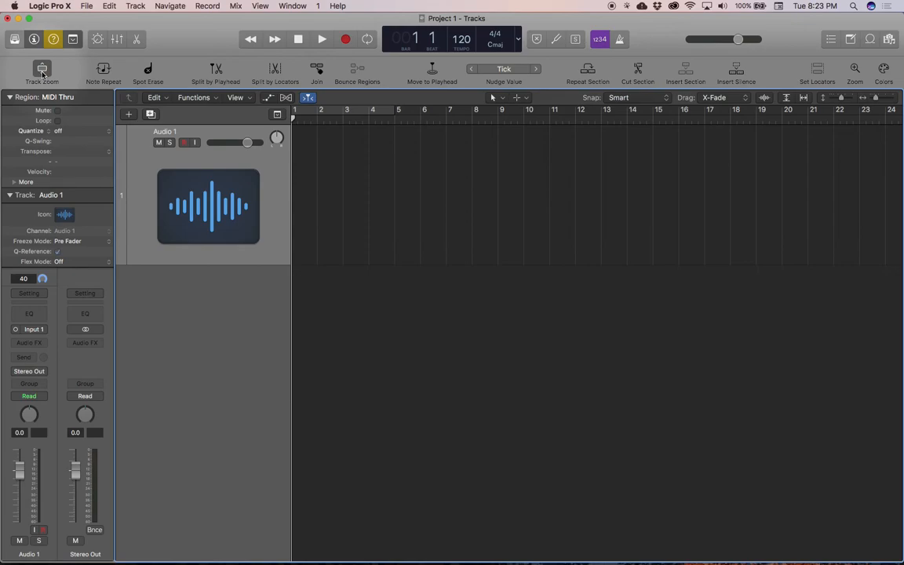
click(43, 72)
click(53, 38)
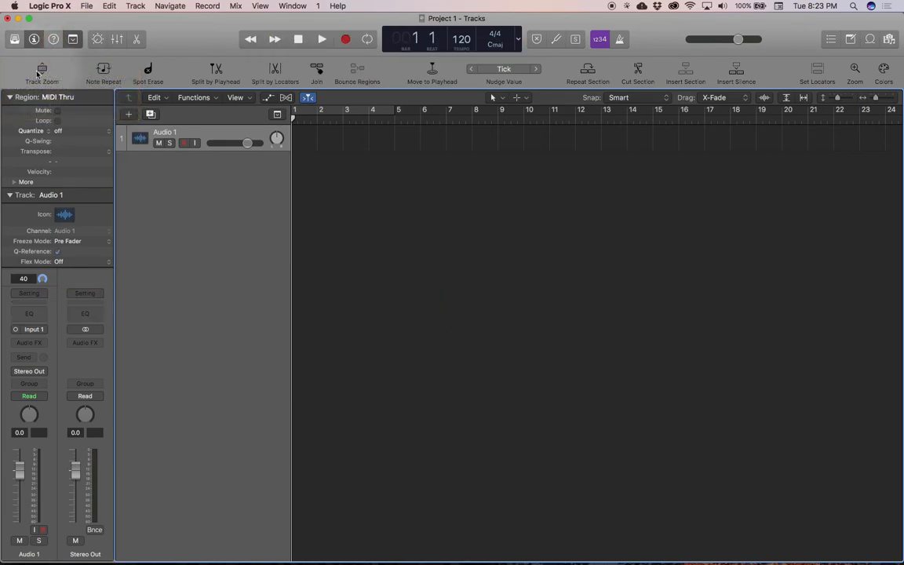
click(40, 71)
click(39, 71)
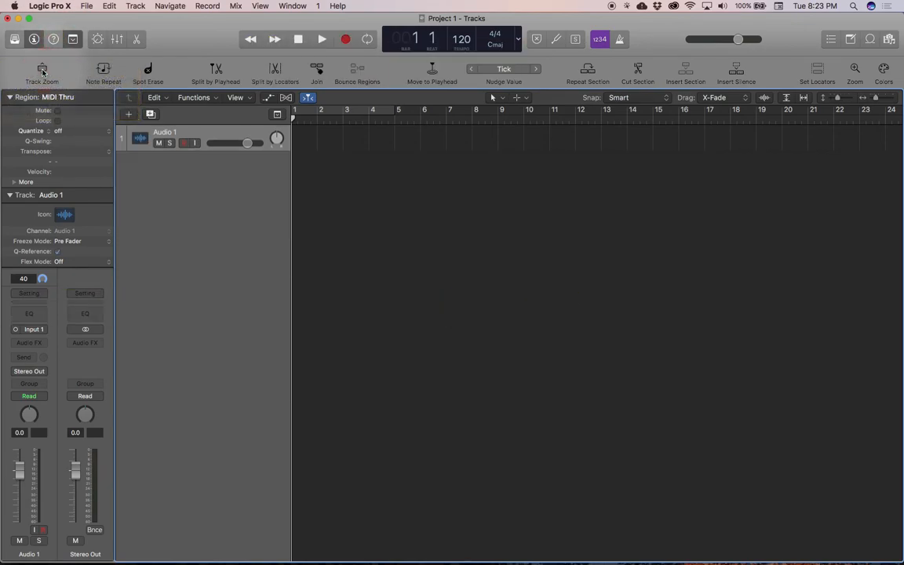
click(72, 40)
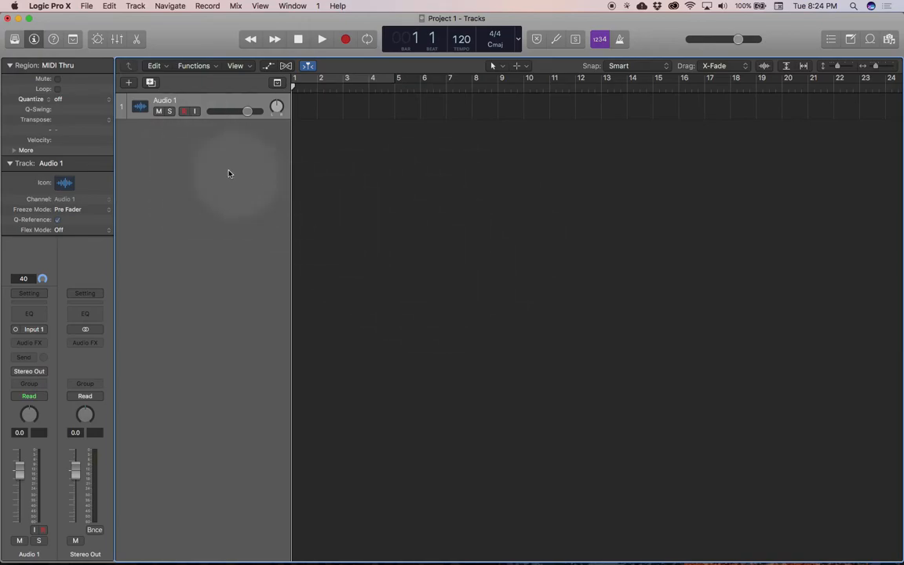
Hide the Inspector, and view the Mixer enlarged to its full channel strips before closing it.
click(34, 39)
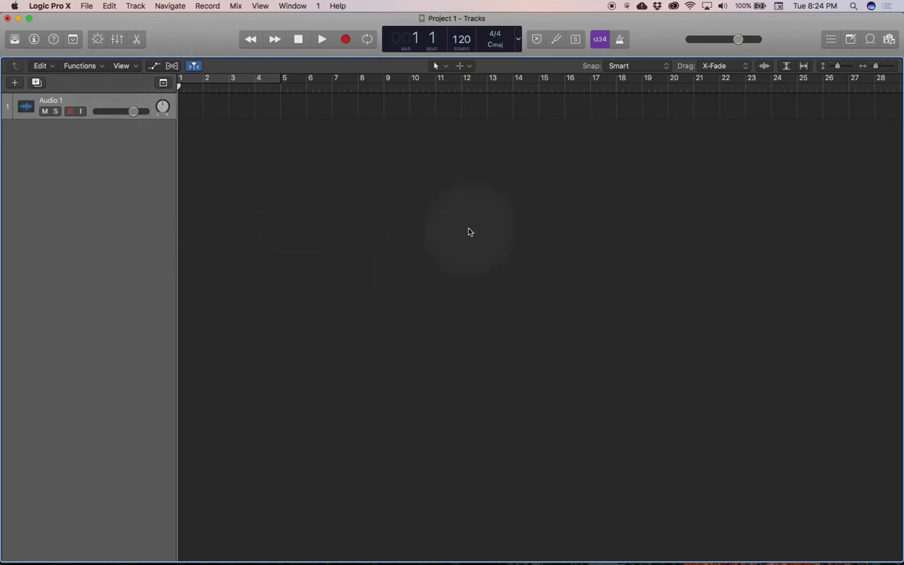
key(x)
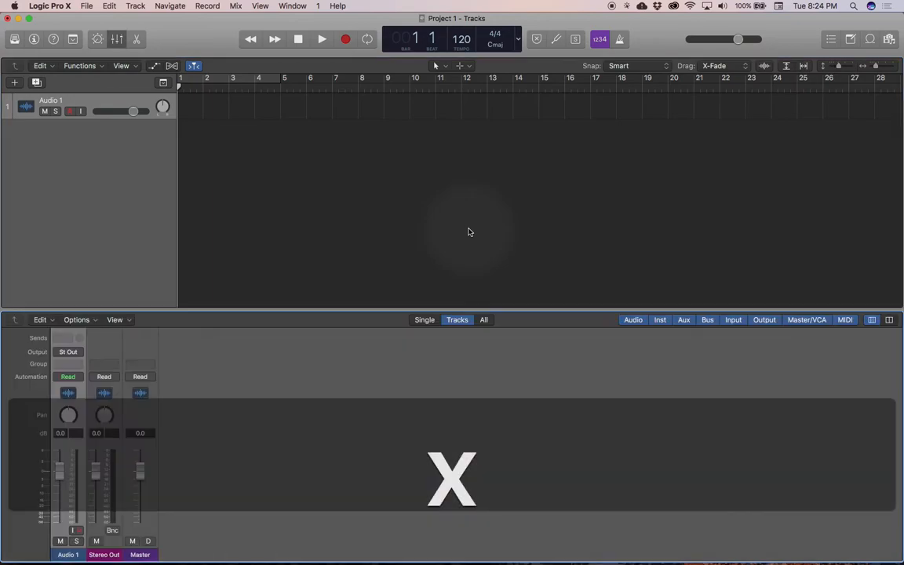
drag(416, 308, 444, 237)
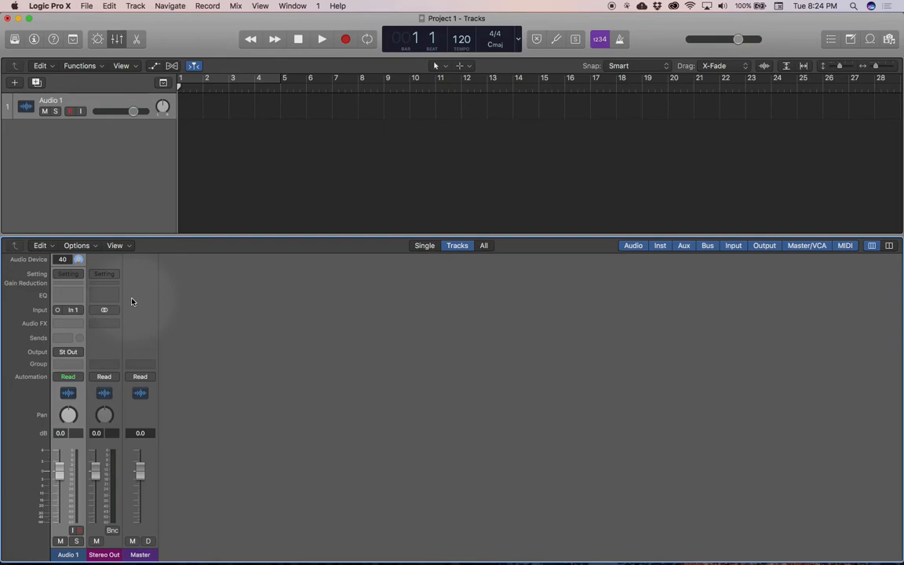
key(x)
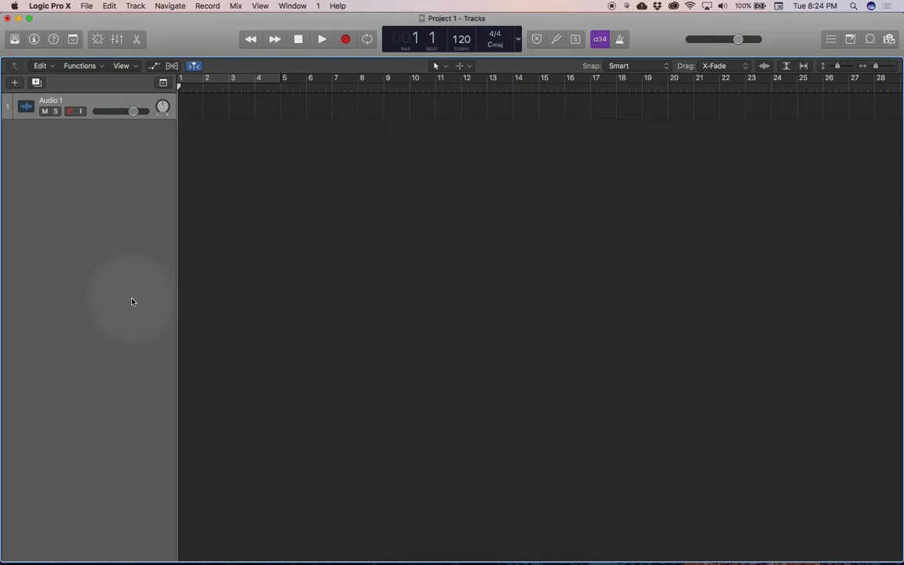
Open the Loop Browser and filter the loops to All Drums with the Acoustic and Distorted moods.
key(o)
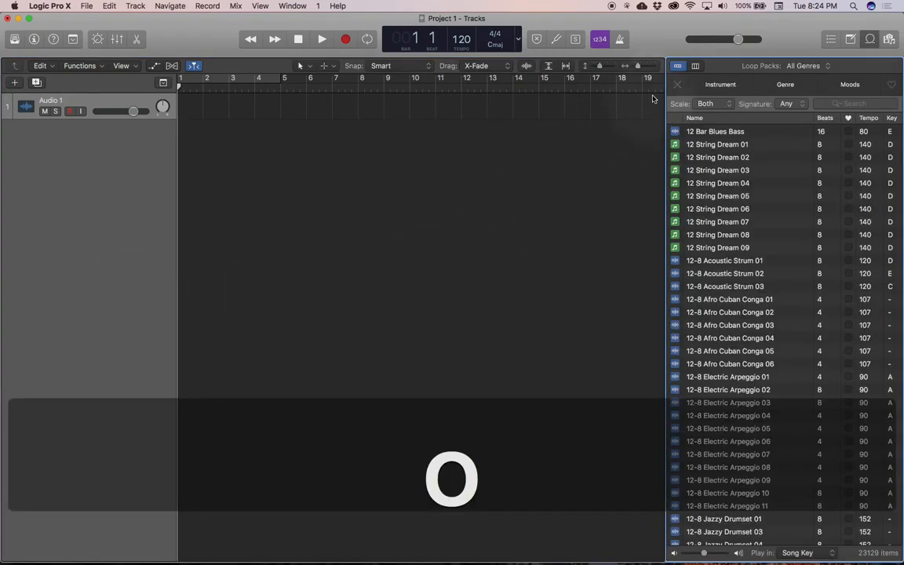
click(850, 102)
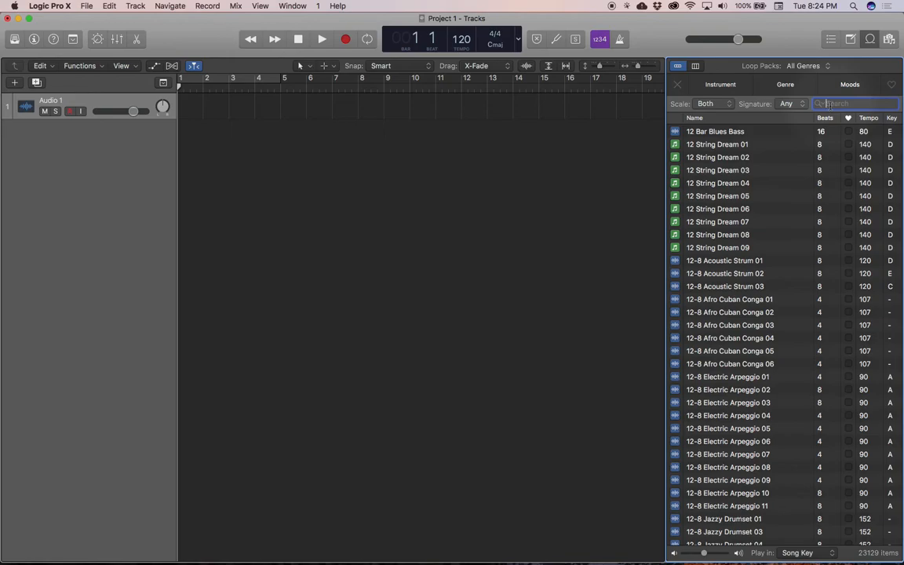
click(720, 86)
click(701, 106)
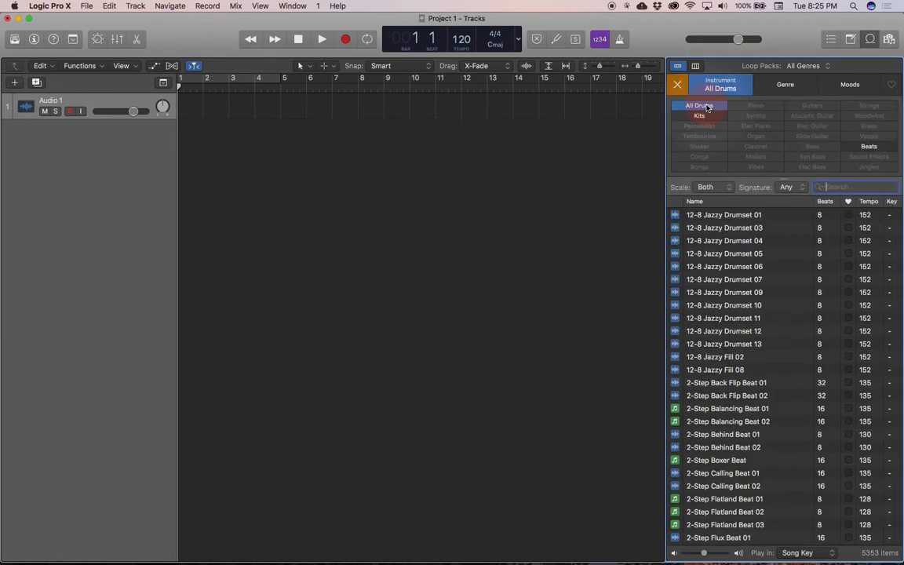
click(851, 85)
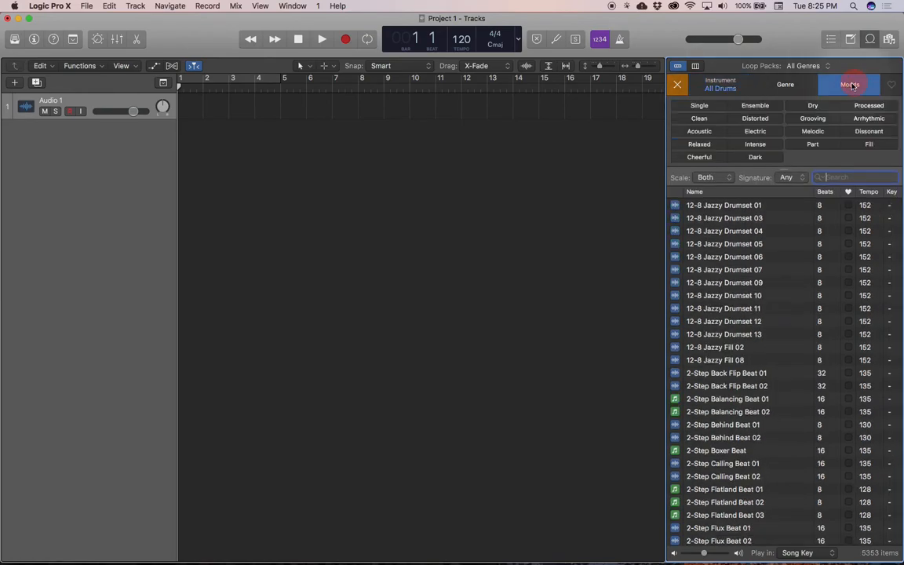
click(713, 133)
click(754, 120)
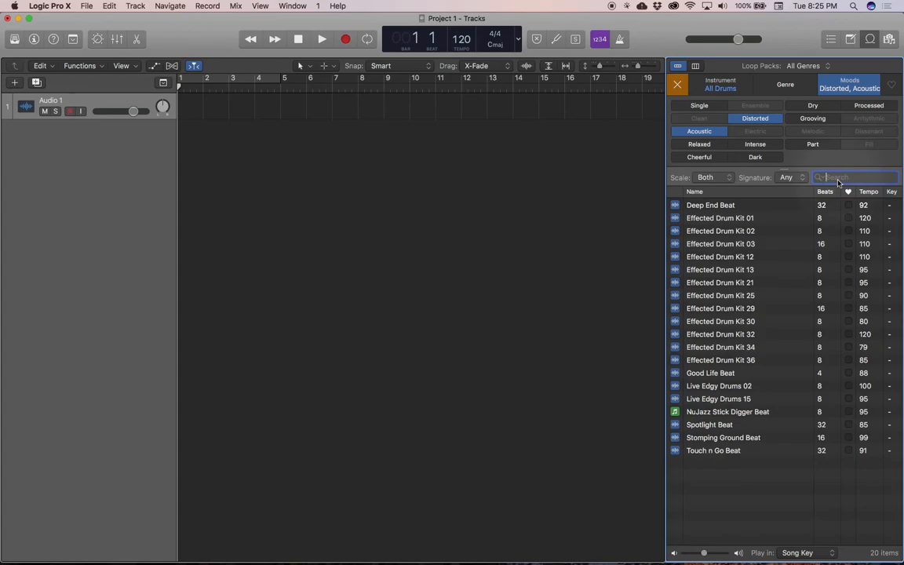
Search the filtered loops for "fine line".
text(fin)
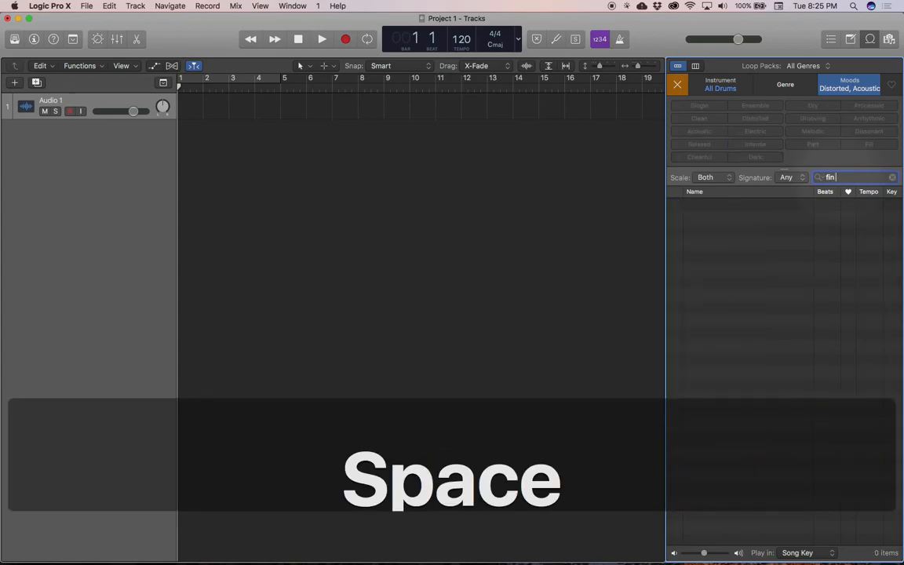
key(BackSpace)
key(BackSpace)
key(BackSpace)
key(BackSpace)
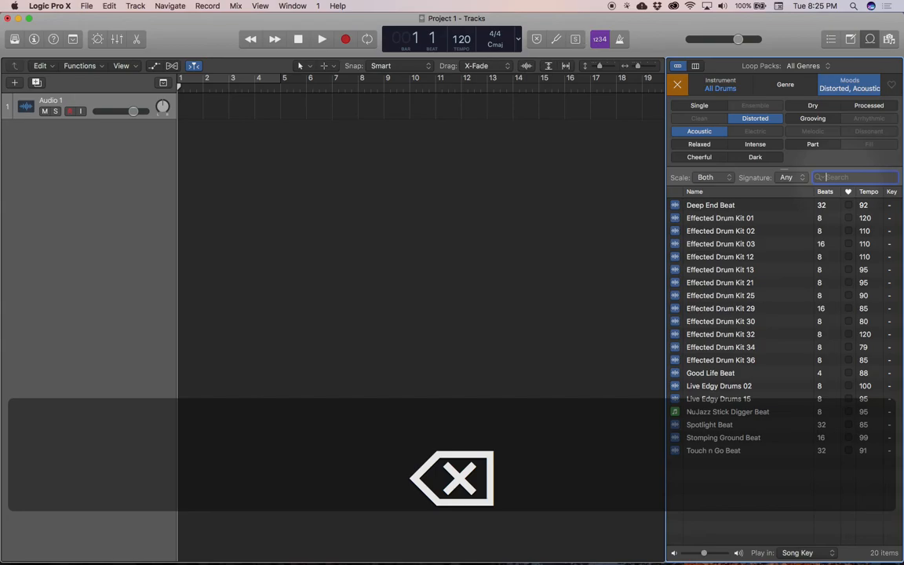
key(ctrl)
text(fine line)
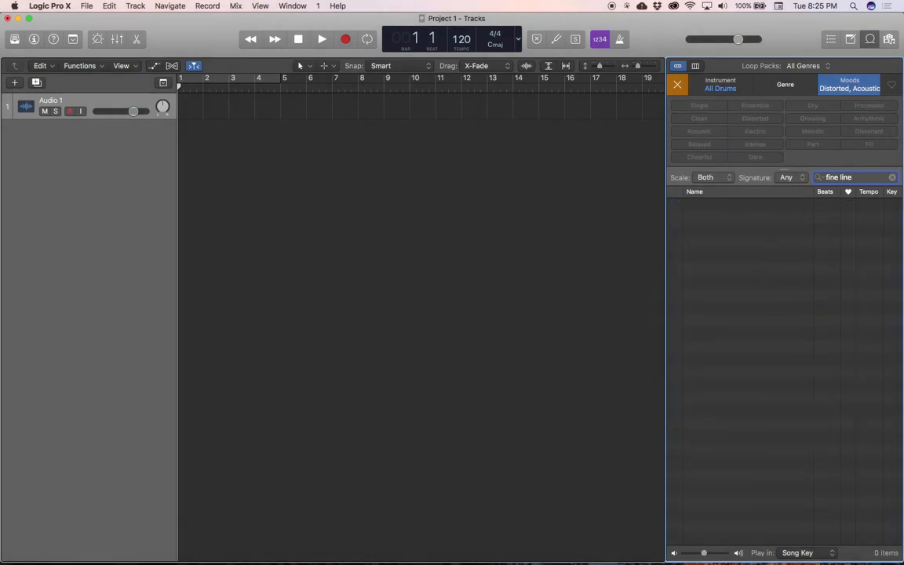
Try a shorter search for "fine" within the filtered drum loops.
key(BackSpace)
key(BackSpace)
key(BackSpace)
key(BackSpace)
key(BackSpace)
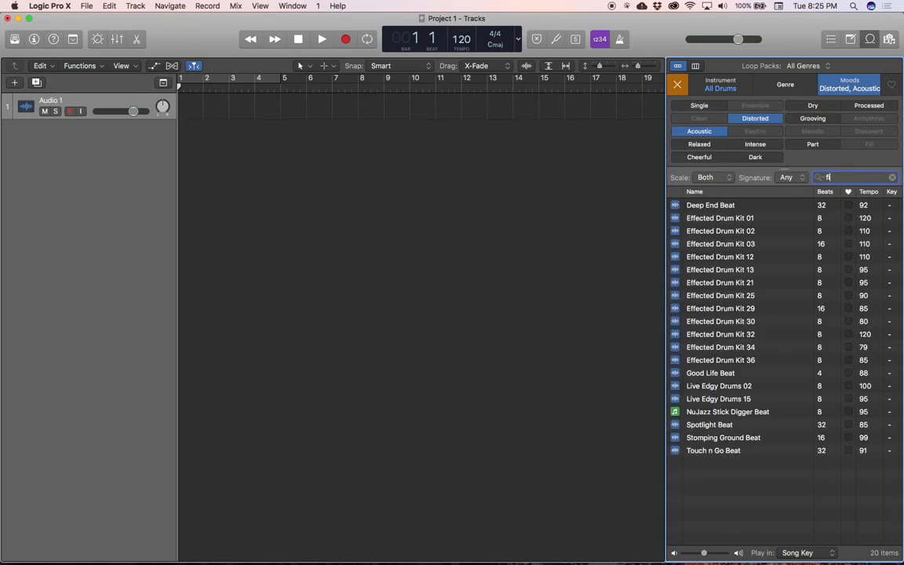
key(BackSpace)
text(fine)
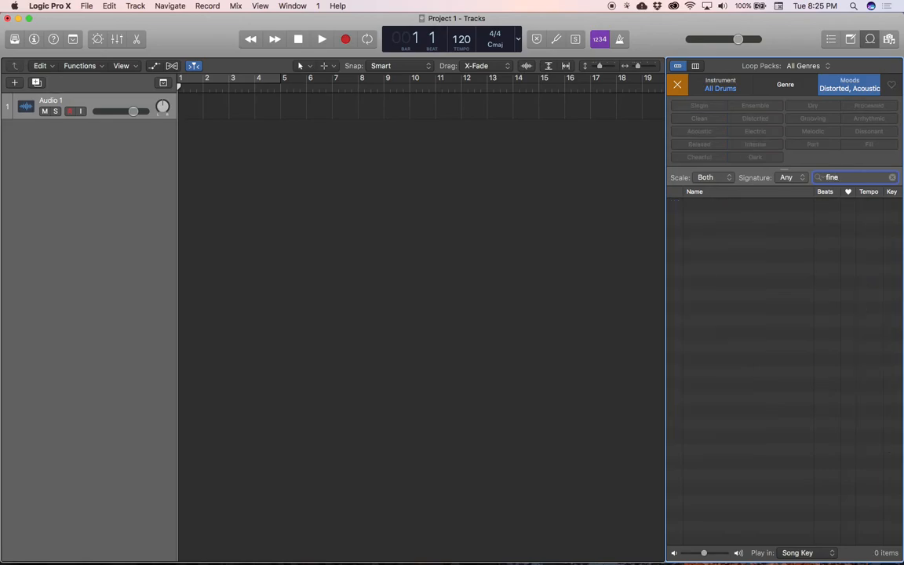
Find the Fine Line Beat loop with an unfiltered search for "fine line" and place it at bar 1 of the Audio 1 track.
click(677, 84)
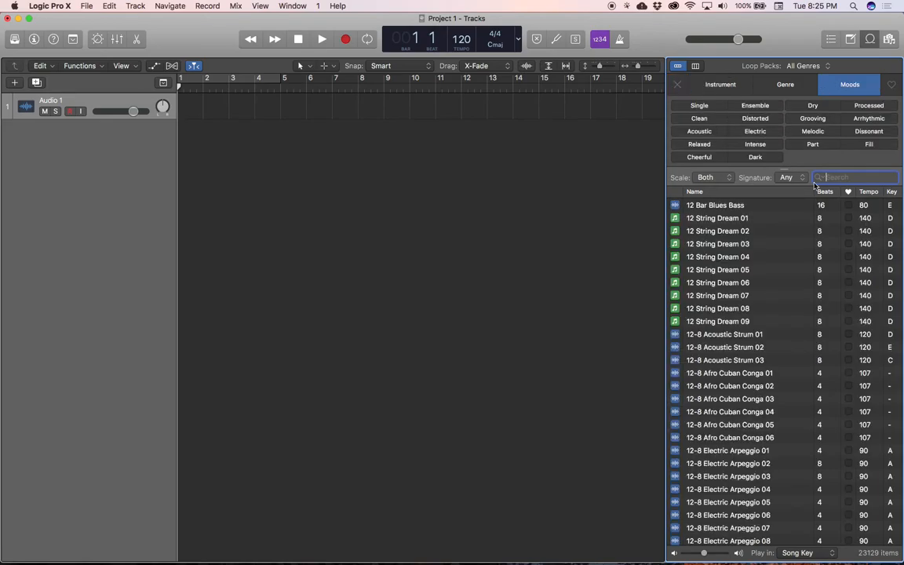
text(fine line)
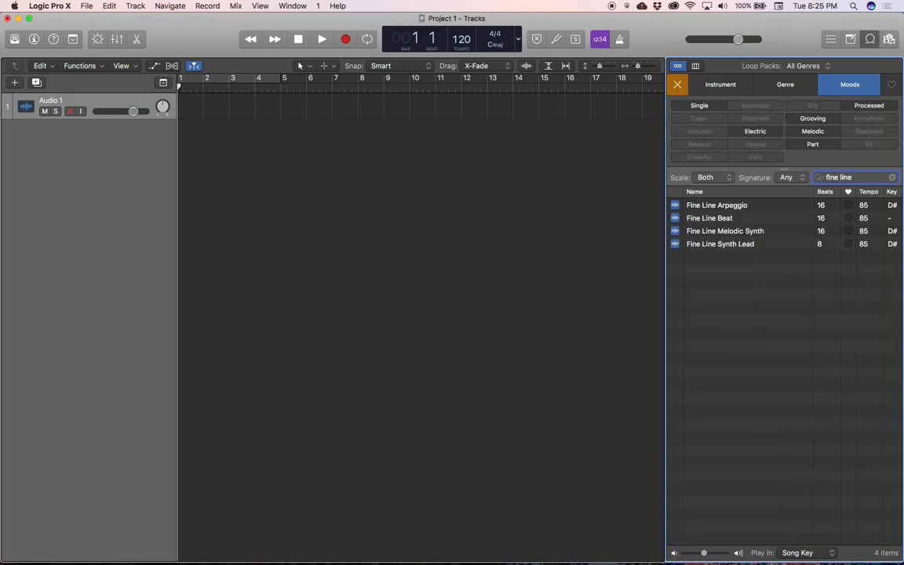
click(733, 219)
drag(694, 221, 186, 116)
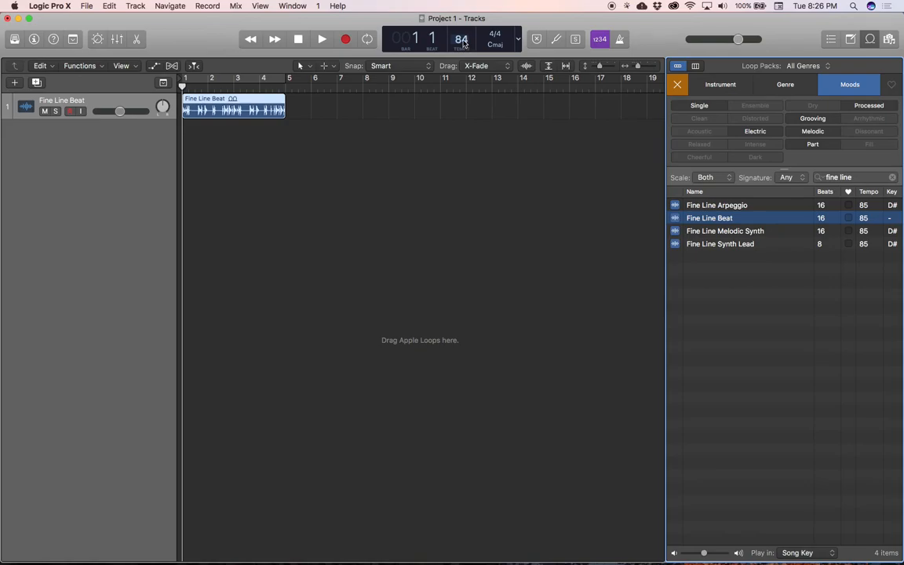
Set the project tempo to 92 BPM.
double_click(463, 42)
text(92)
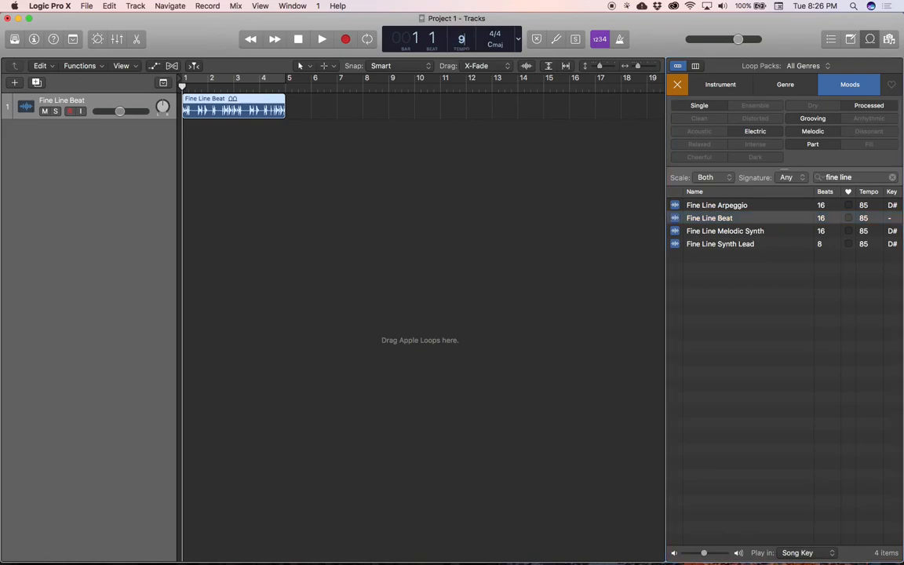
double_click(464, 40)
mouse_move(462, 40)
mouse_down()
mouse_move(462, 20)
mouse_move(462, 39)
mouse_up()
click(465, 111)
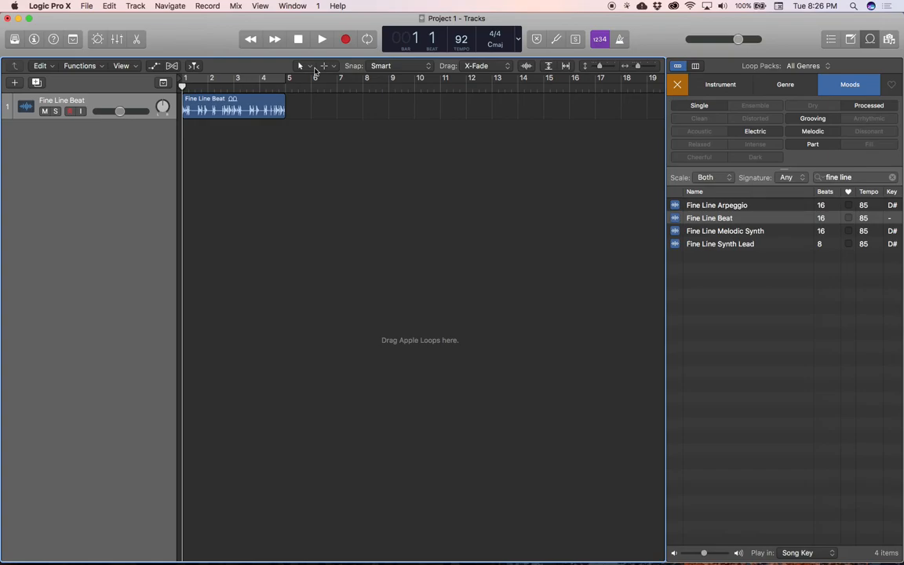
Show the toolbar with Track Zoom on for the Fine Line Beat track, and briefly switch Quick Help on and off.
click(233, 100)
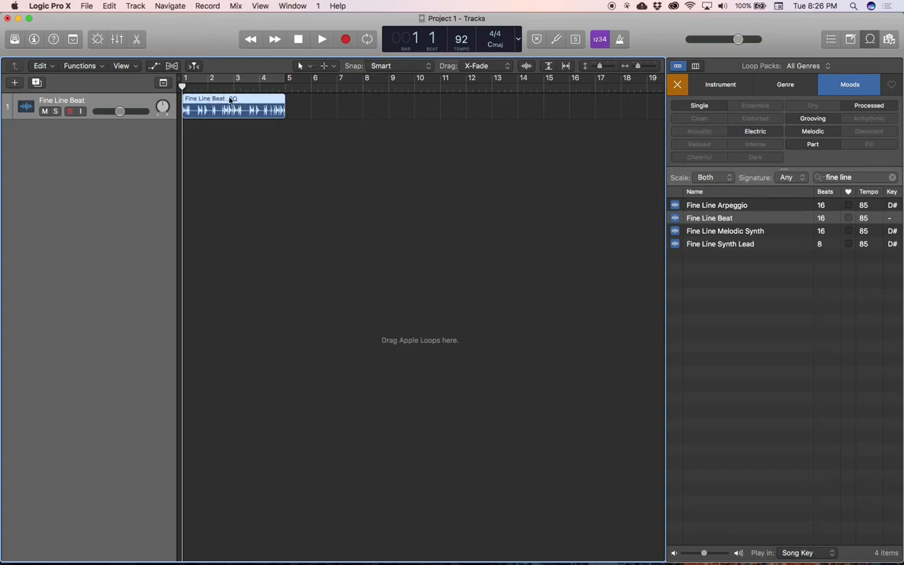
click(73, 43)
key(ctrl+z)
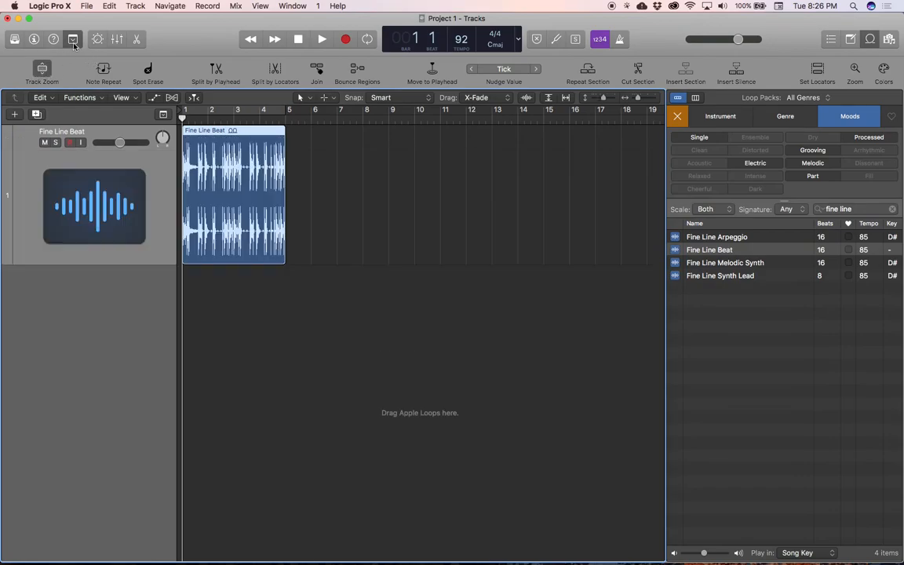
click(52, 40)
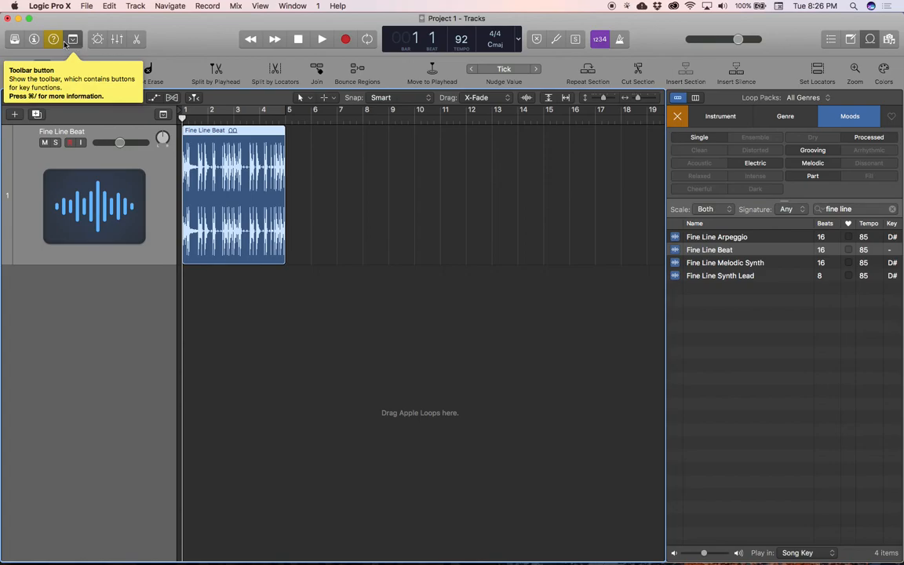
click(59, 42)
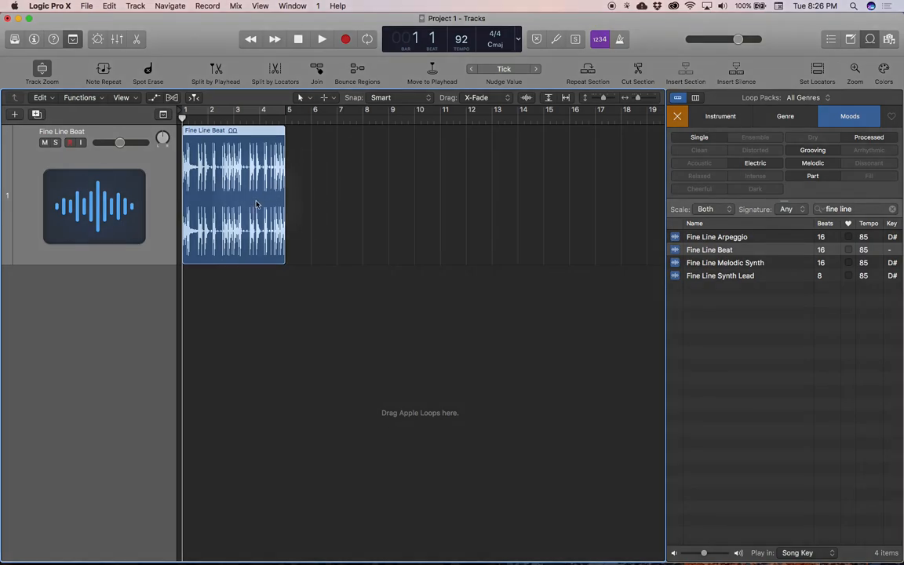
Zoom in closely on the end of the Fine Line Beat region with the Zoom tool, and return to the previous view.
key(ctrl+alt)
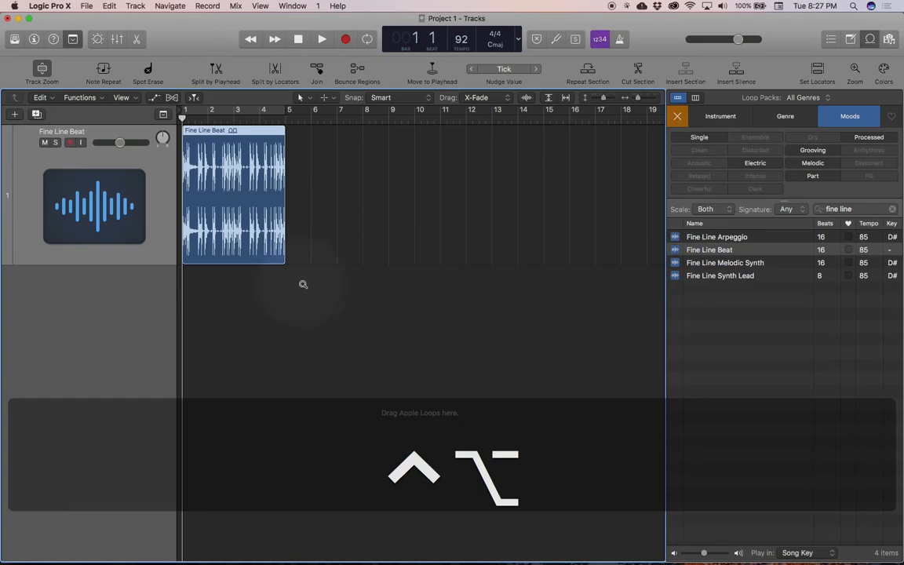
ctrl+alt+click(306, 289)
drag(307, 291, 250, 155)
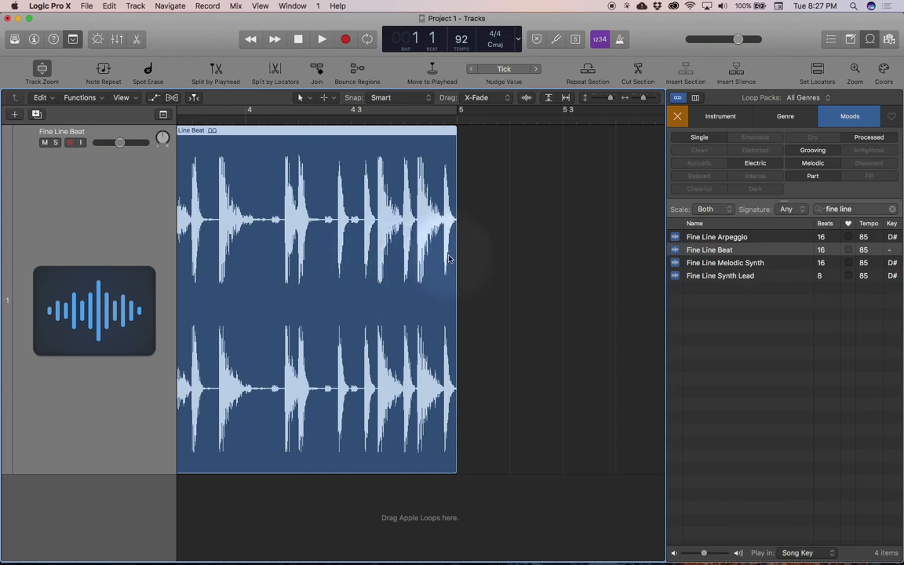
key(ctrl)
key(alt)
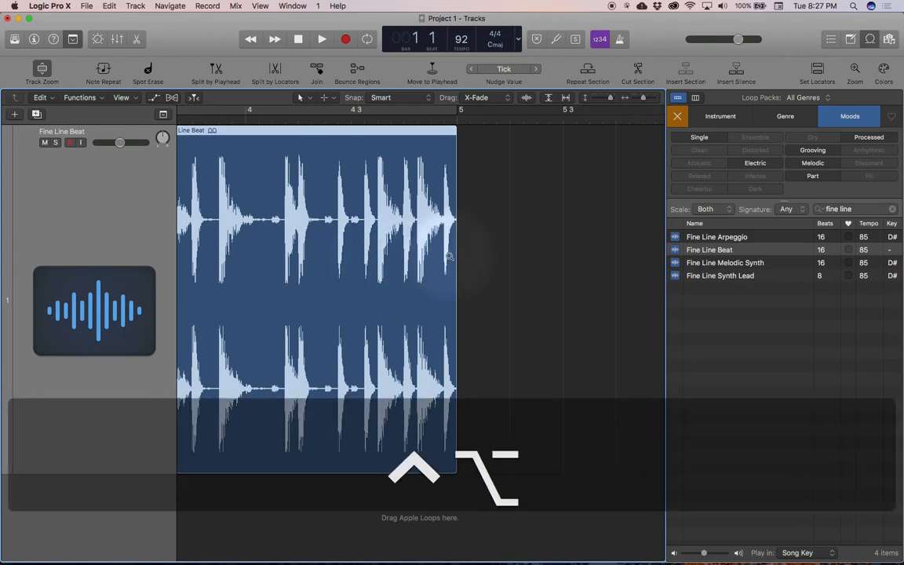
ctrl+alt+click(488, 258)
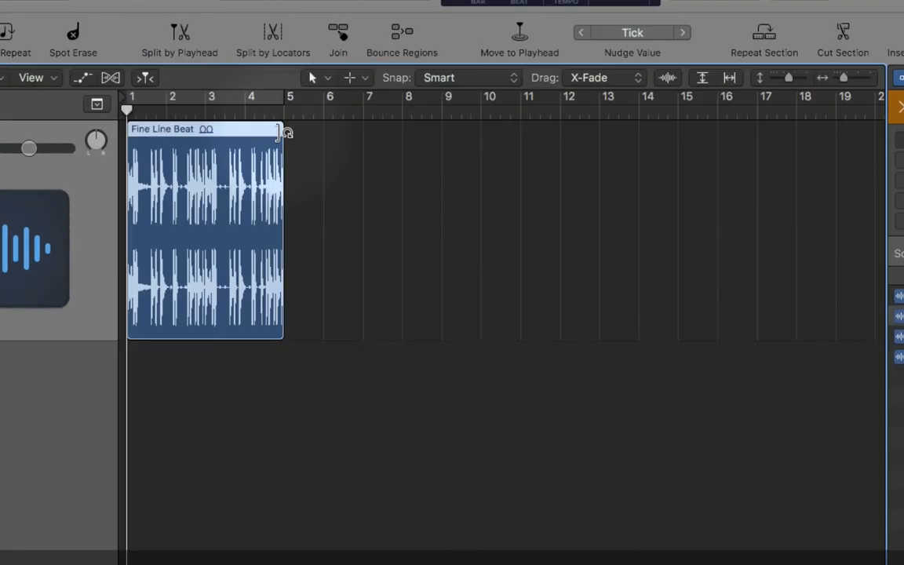
Try looping the Fine Line Beat region past bar 9, and pull the loop back to the original four bars.
drag(284, 132, 397, 132)
drag(326, 133, 440, 133)
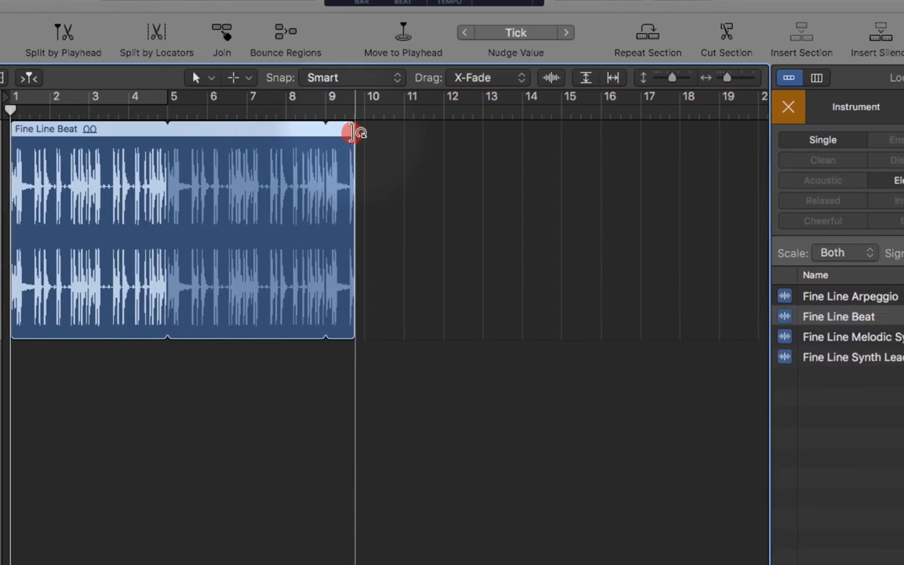
drag(354, 132, 331, 133)
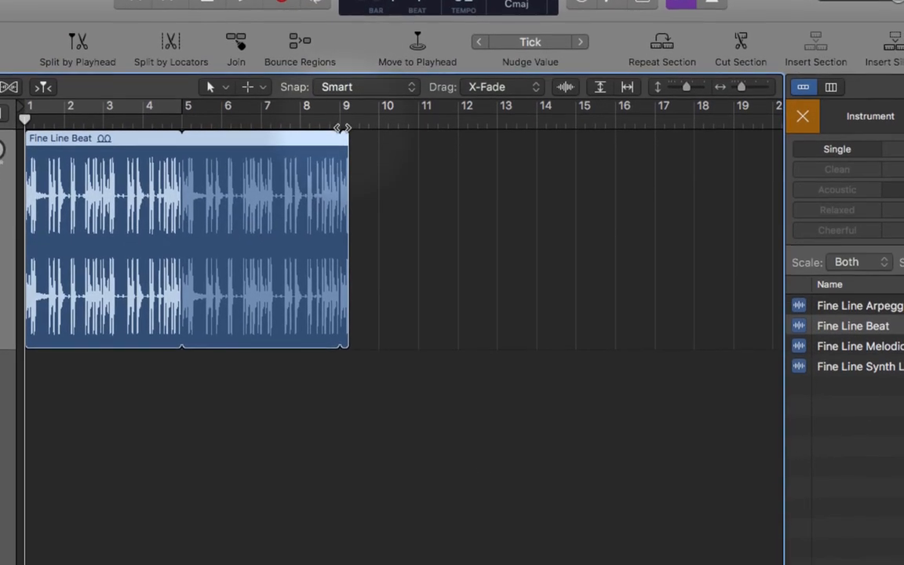
drag(448, 55, 338, 57)
drag(304, 130, 253, 130)
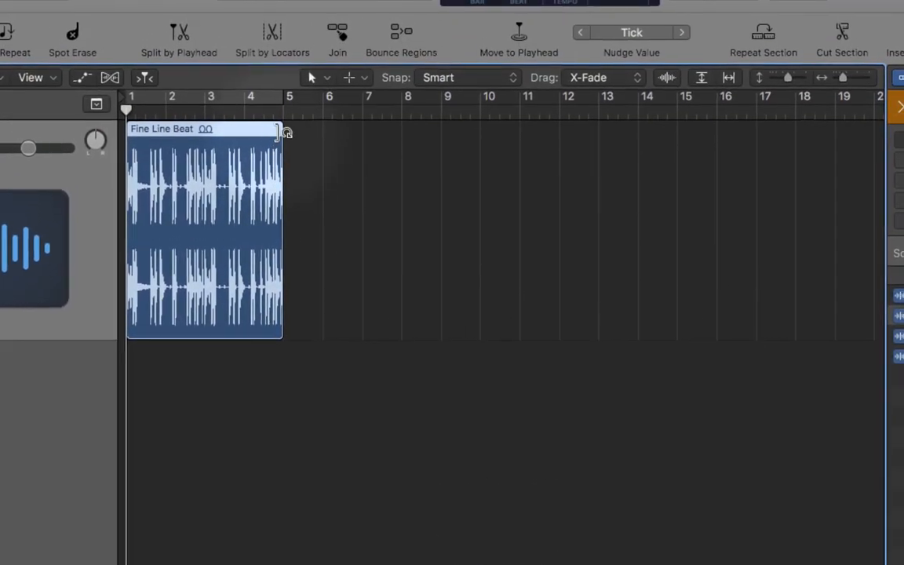
Try shortening the Fine Line Beat region from its end edge, and extend it back to bar 5.
mouse_move(278, 133)
mouse_down()
mouse_move(287, 132)
mouse_move(278, 133)
mouse_up()
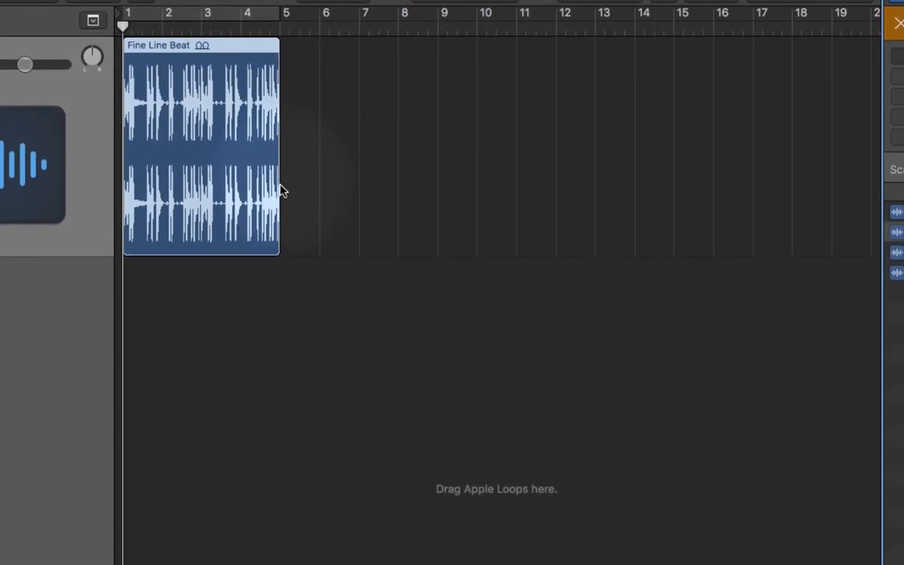
drag(278, 236, 257, 237)
mouse_move(270, 205)
mouse_down()
mouse_move(290, 205)
mouse_move(280, 204)
mouse_up()
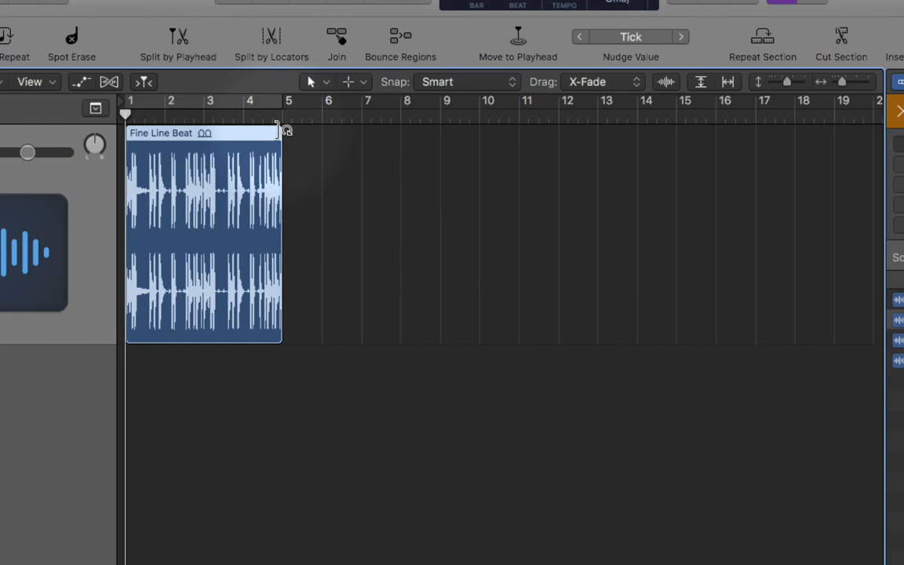
Loop the Fine Line Beat region continuously and cut the repeats off at bar 13.
key(alt+super+8)
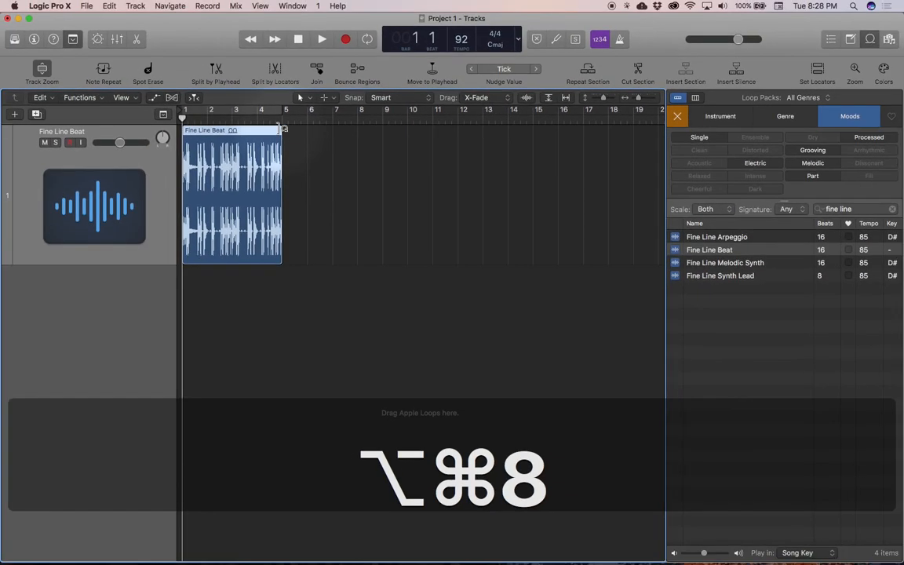
key(l)
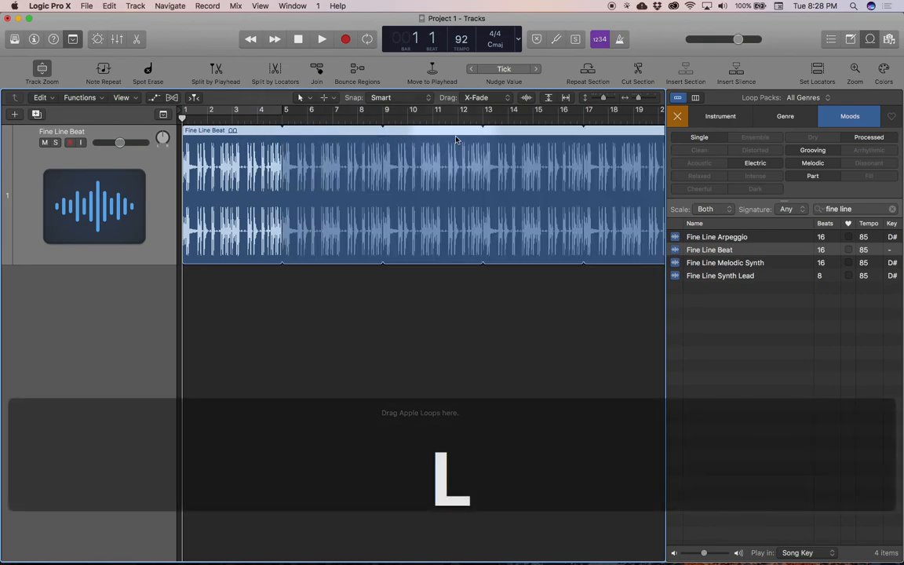
click(487, 134)
drag(484, 132, 484, 132)
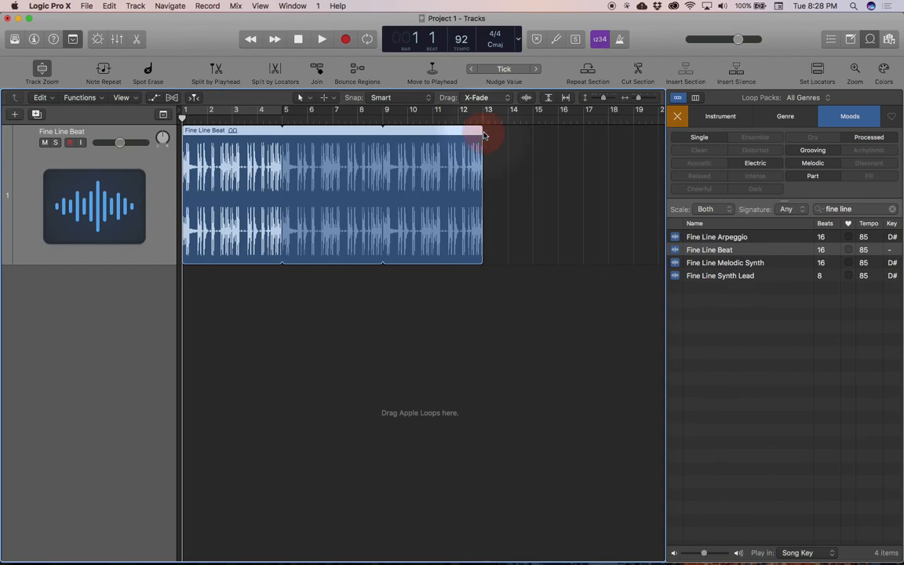